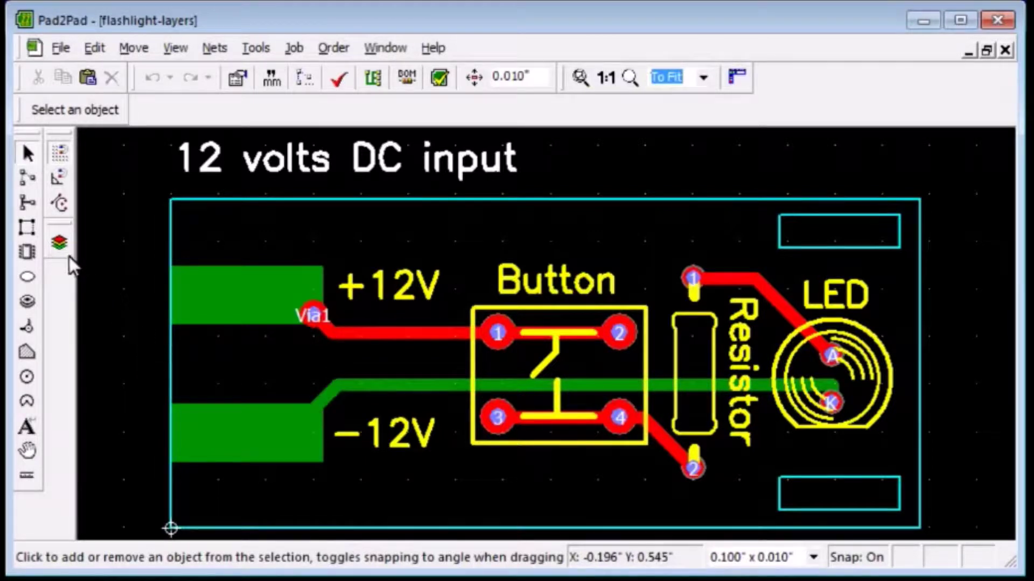
Step: Open the Layers dialog and hide all layers using the Visible column header
left_click(59, 245)
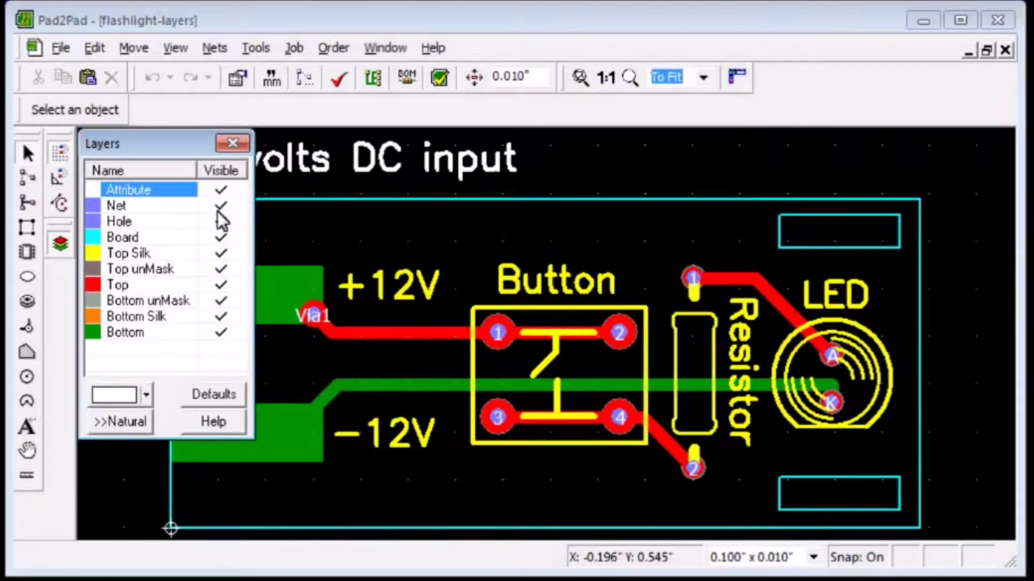
left_click(222, 171)
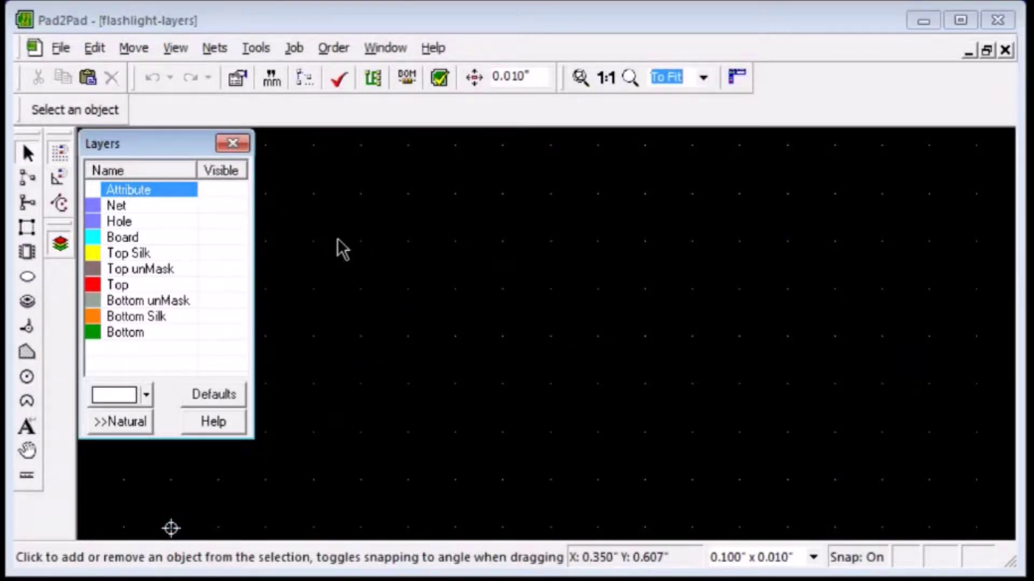
Step: Make the Board, Bottom, Attribute and Top Silk layers visible, leaving Top copper hidden
left_click(217, 237)
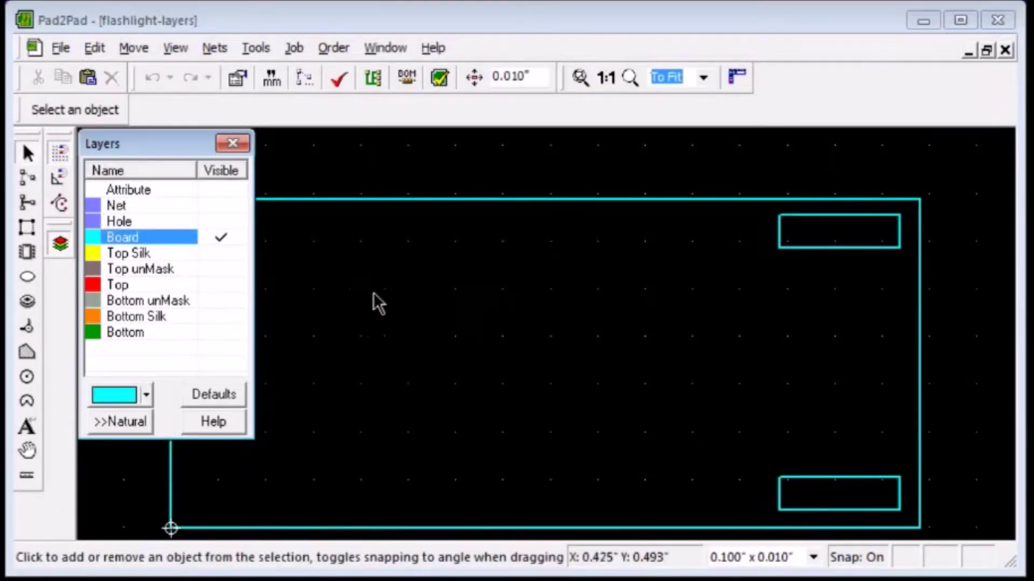
left_click(219, 285)
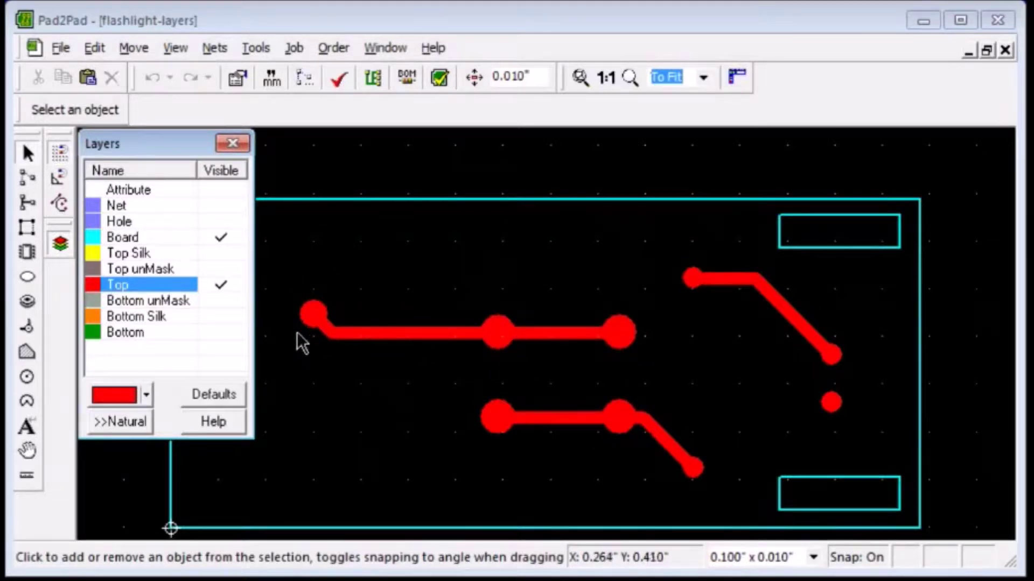
left_click(222, 334)
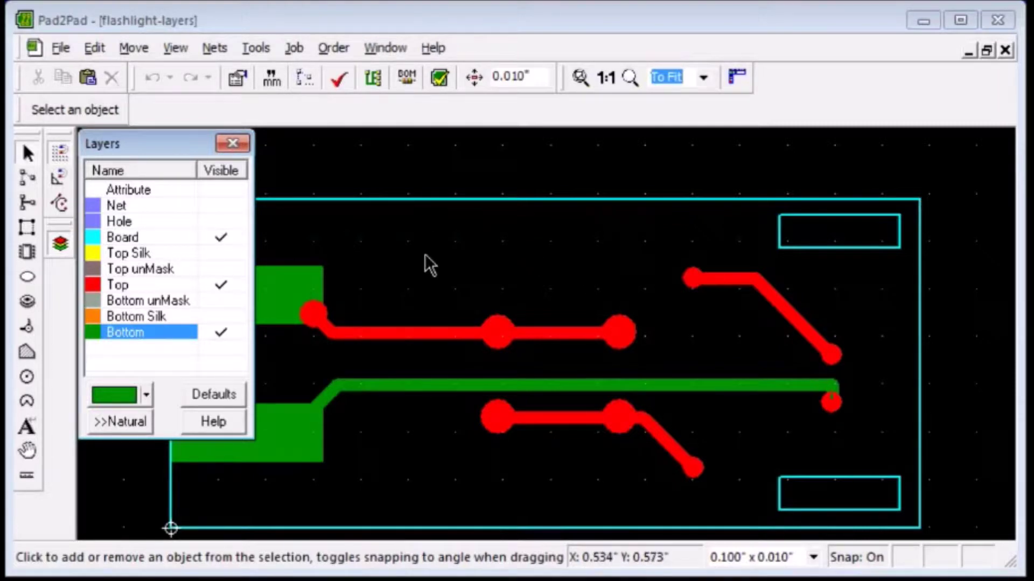
left_click(226, 189)
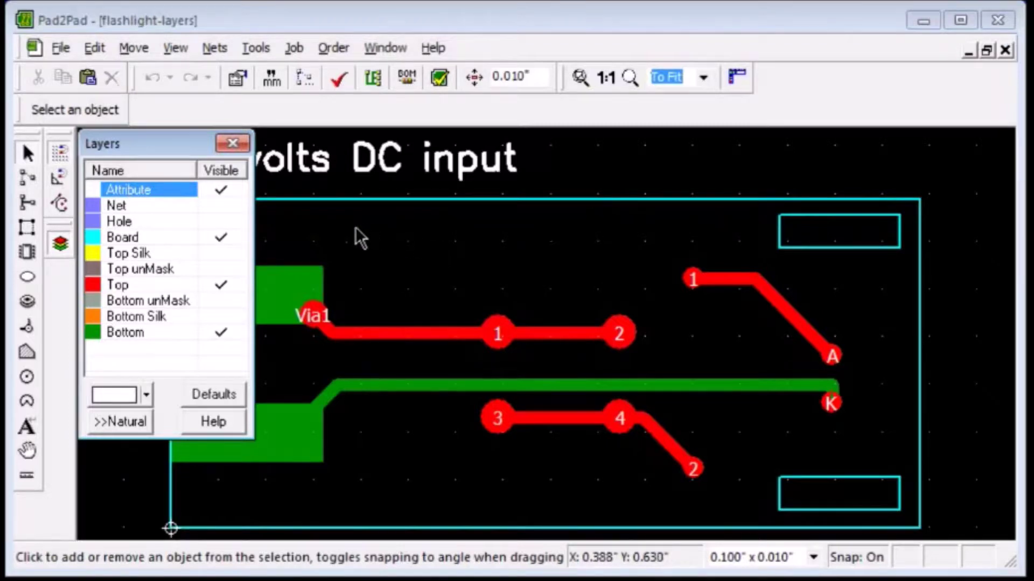
left_click(220, 254)
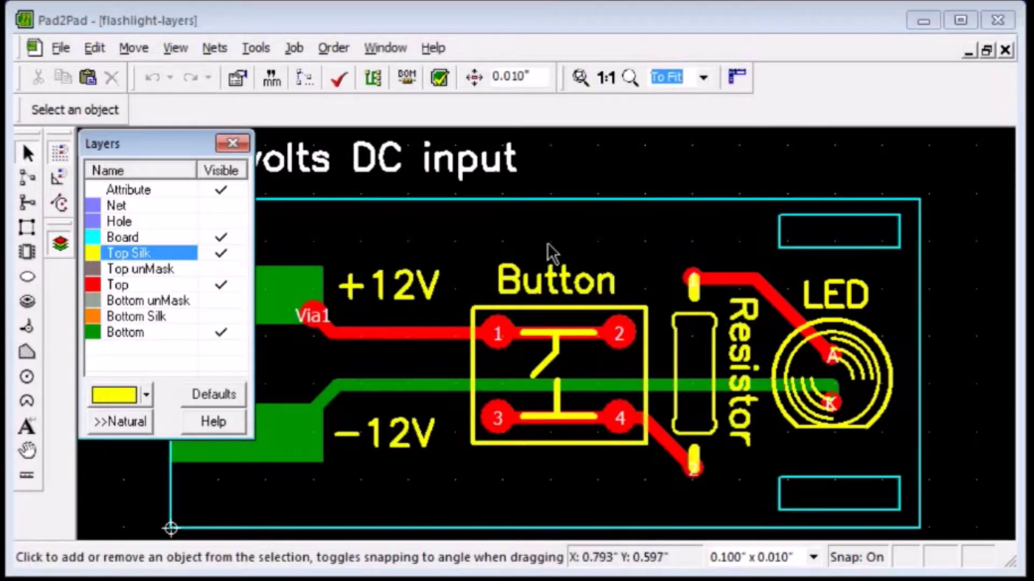
left_click(223, 285)
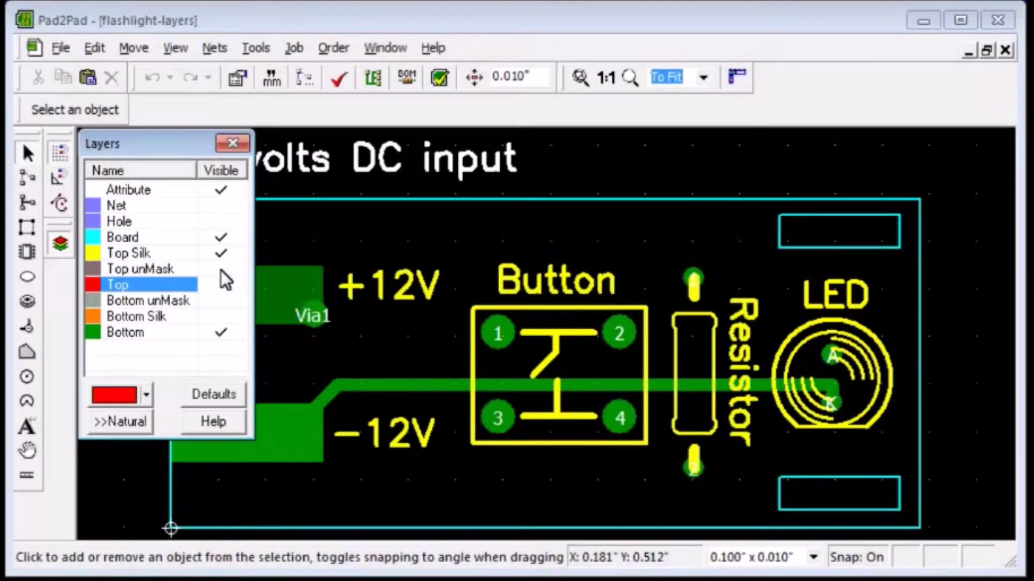
Step: Turn on the Top unMask, Top copper and Bottom unMask layers with the whole board in view
left_click(220, 269)
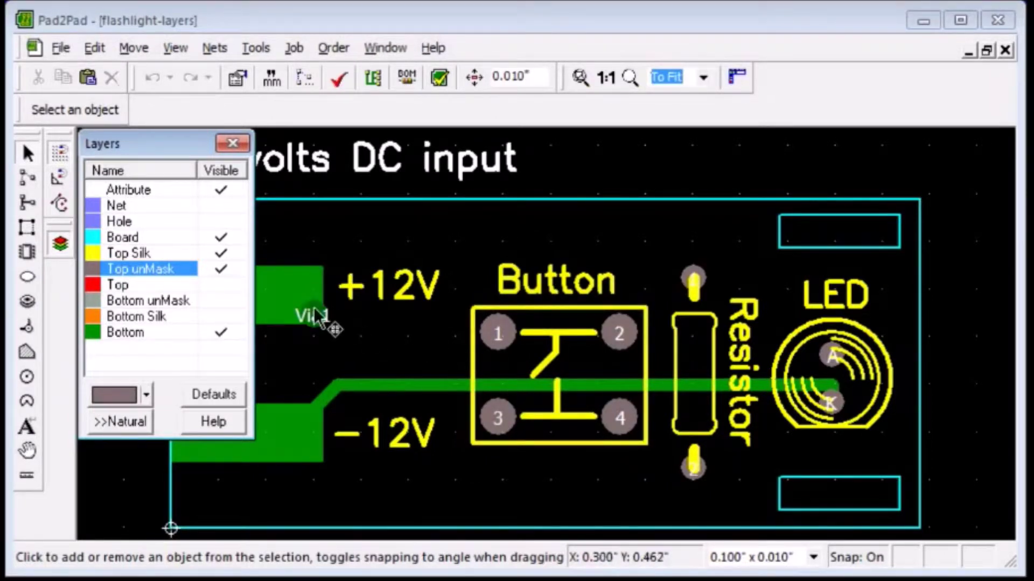
left_click(225, 285)
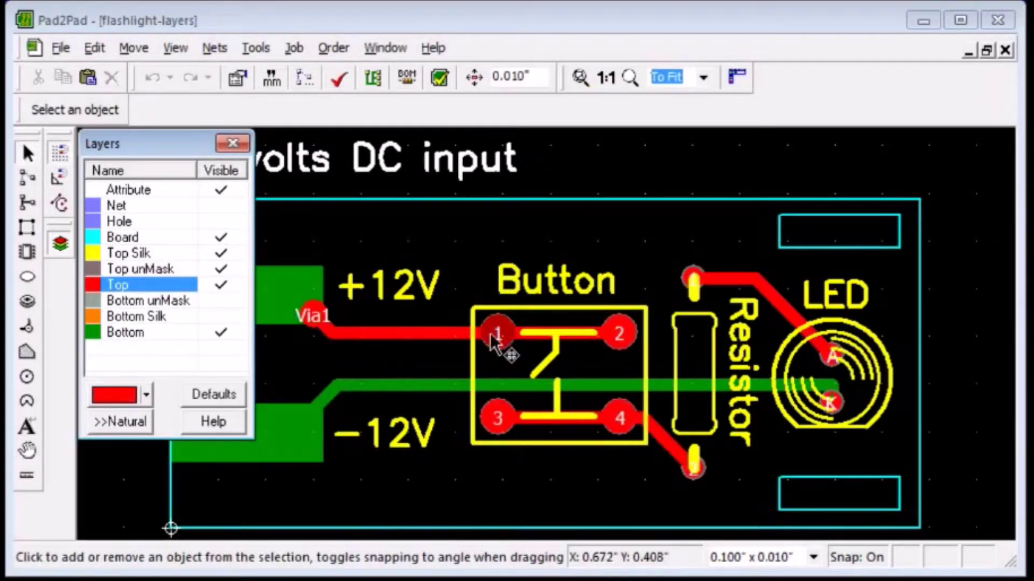
scroll(504, 337, "up", 3)
scroll(506, 338, "up", 3)
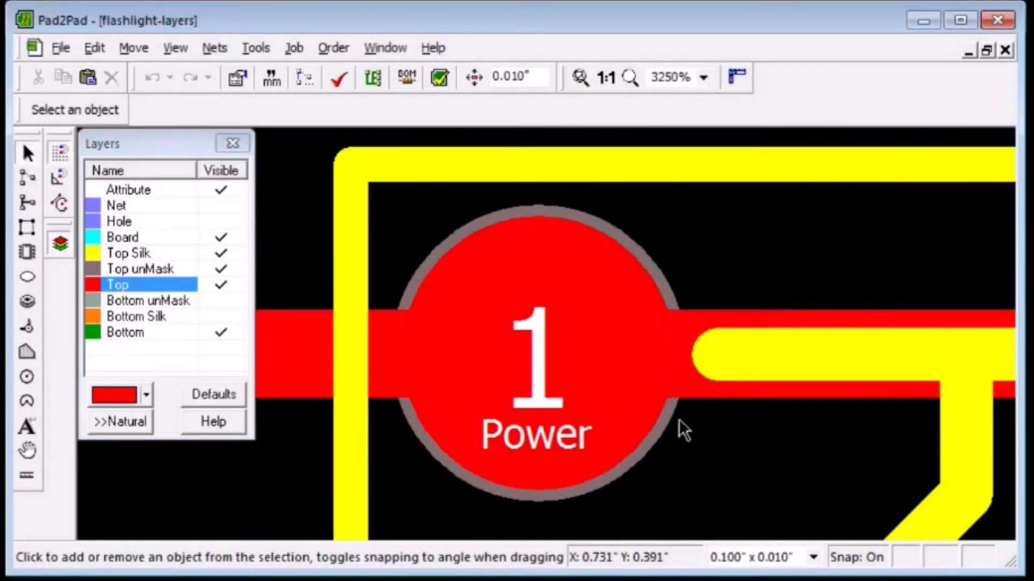
left_click(580, 77)
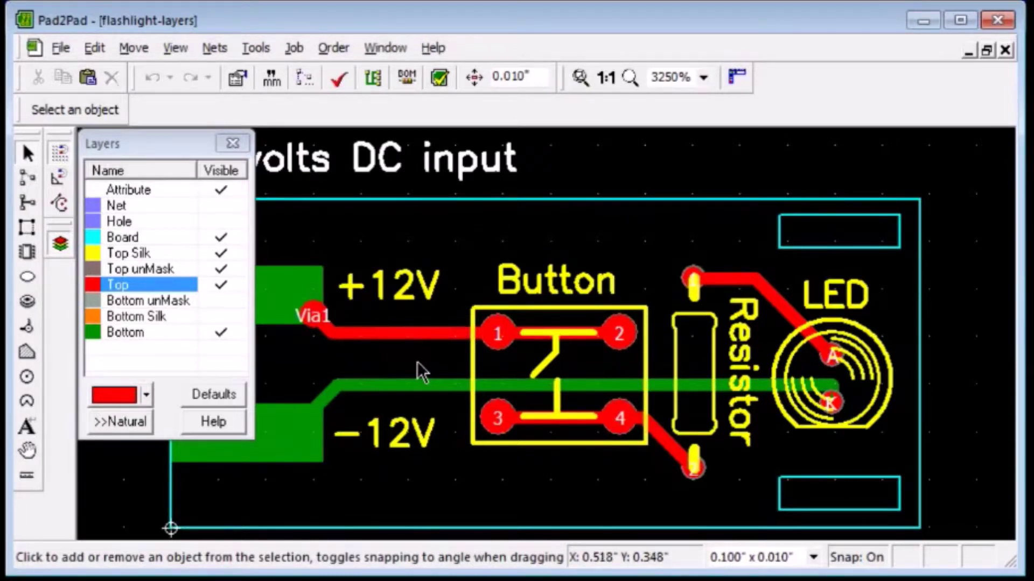
left_click(222, 300)
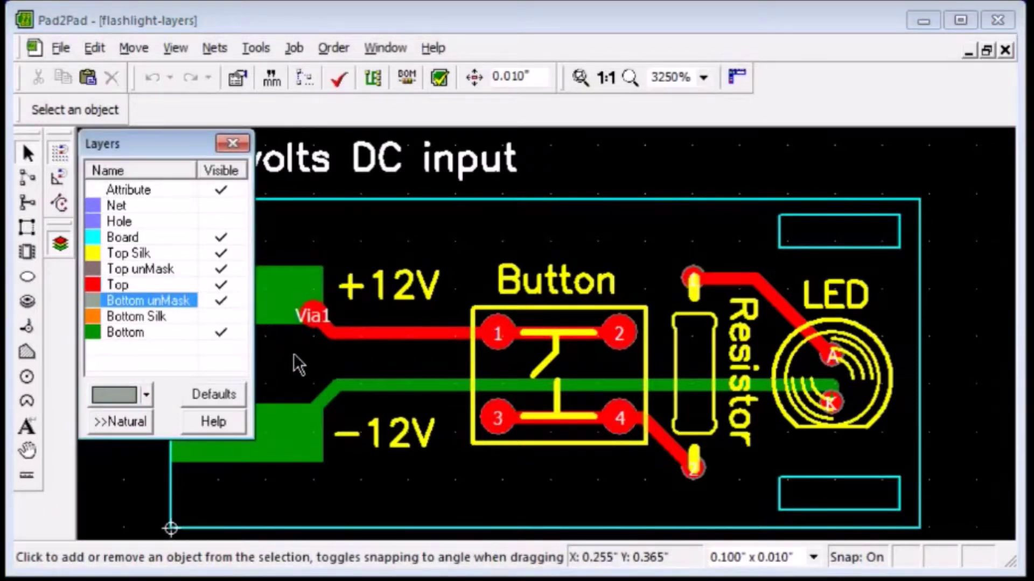
Step: Set up the Polygon tool to draw on the Bottom unMask layer
left_click_drag(157, 141, 609, 147)
left_click(27, 353)
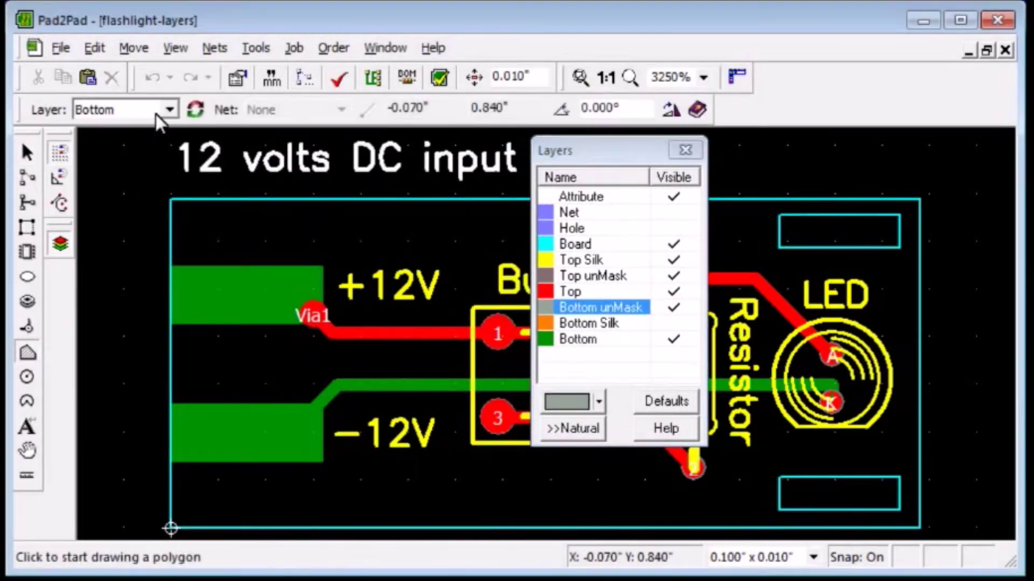
left_click(157, 113)
left_click(140, 203)
Step: Draw a rectangular unmask region covering the two input pads at the board's left edge
left_click(172, 243)
left_click(248, 243)
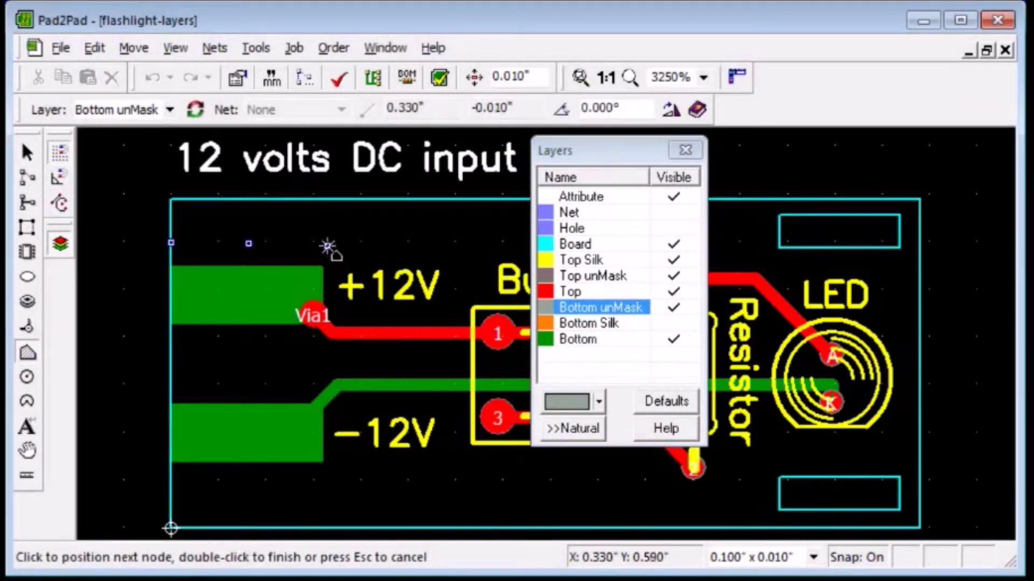
left_click(328, 246)
left_click(328, 485)
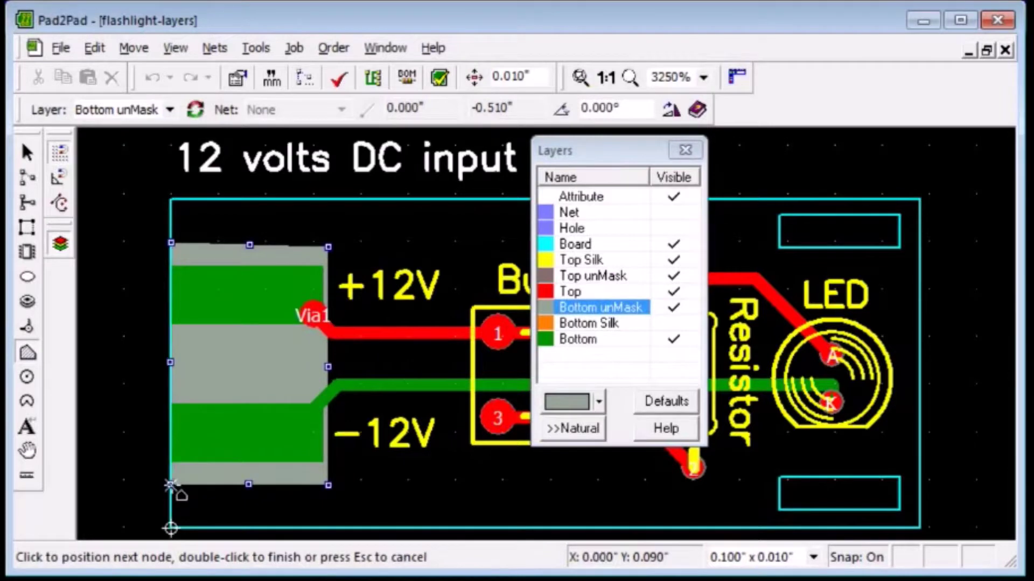
double_click(171, 486)
key("Escape")
left_click(174, 248)
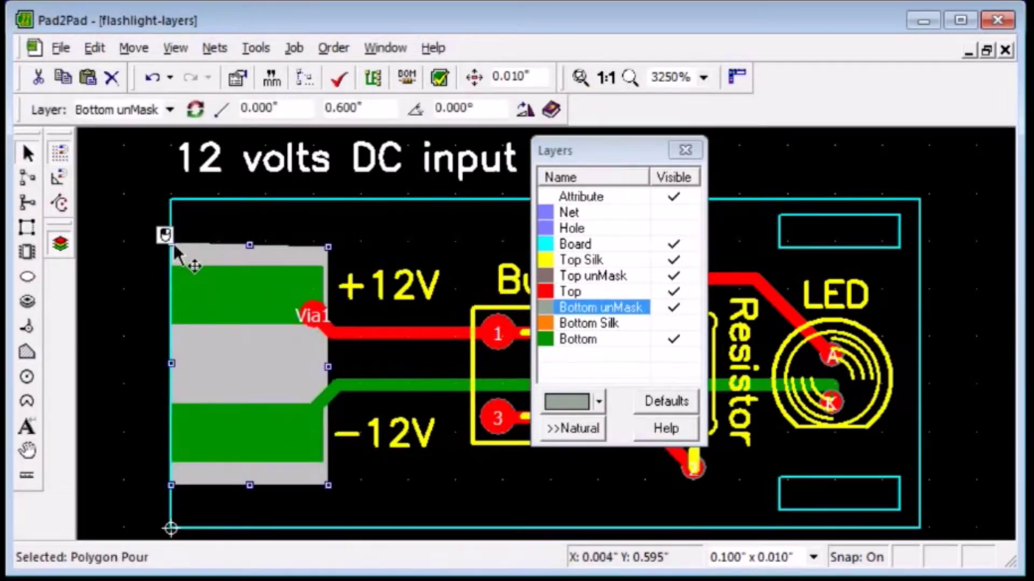
left_click(152, 263)
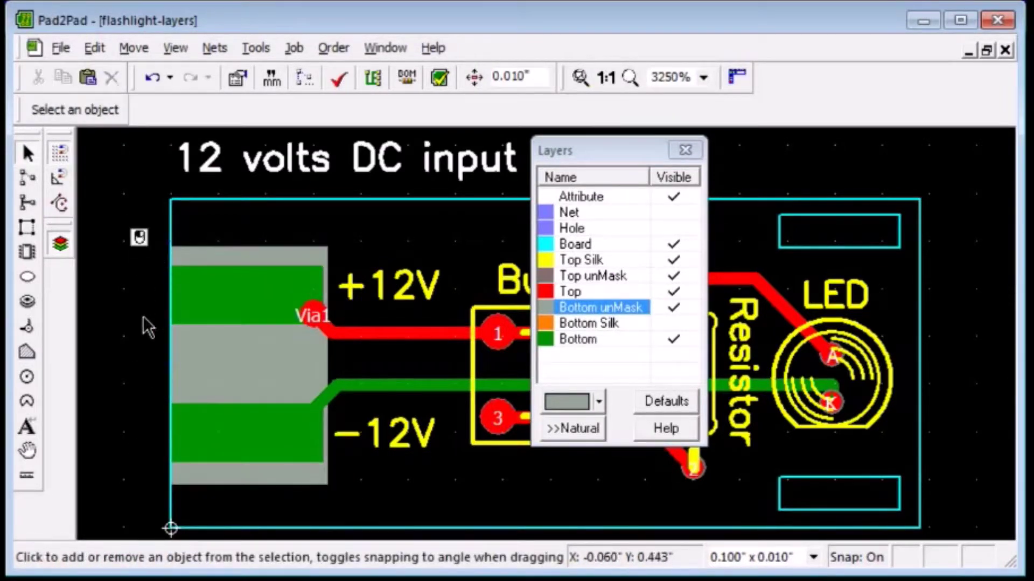
left_click(608, 151)
Step: Place one round 0.080" pad on the Top layer above the +12V label
left_click_drag(609, 151, 156, 144)
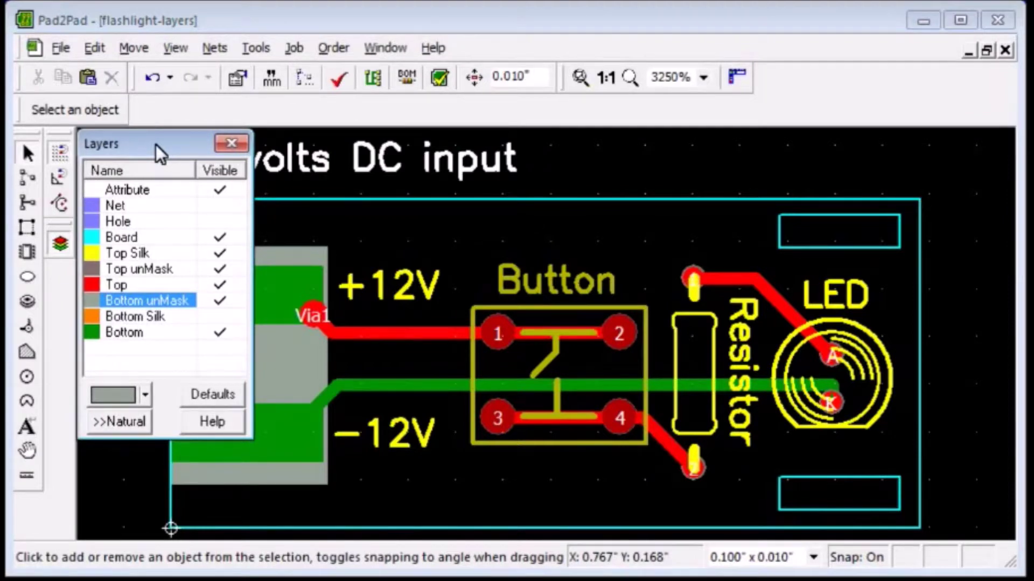
left_click(28, 280)
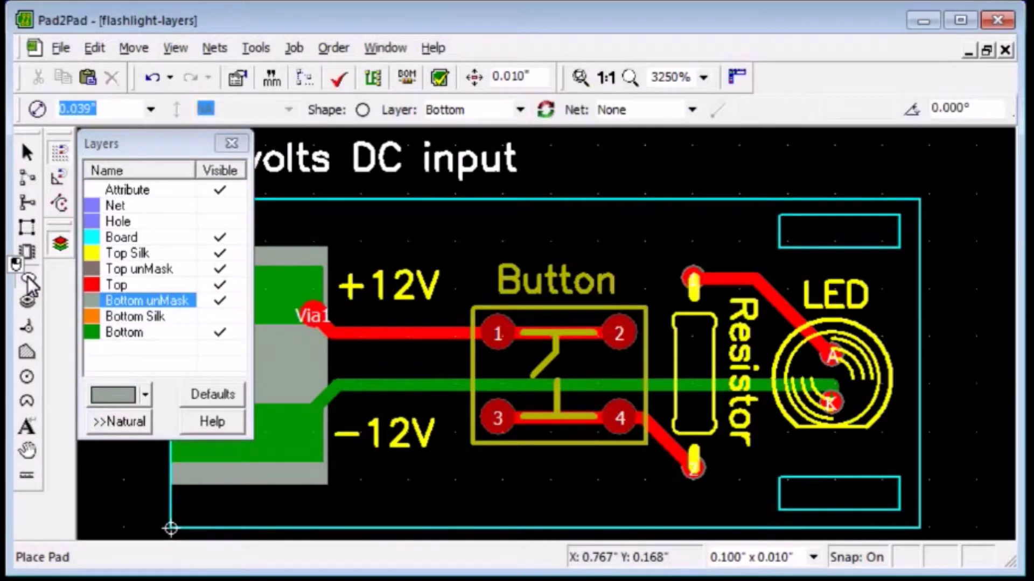
left_click(444, 108)
left_click(440, 131)
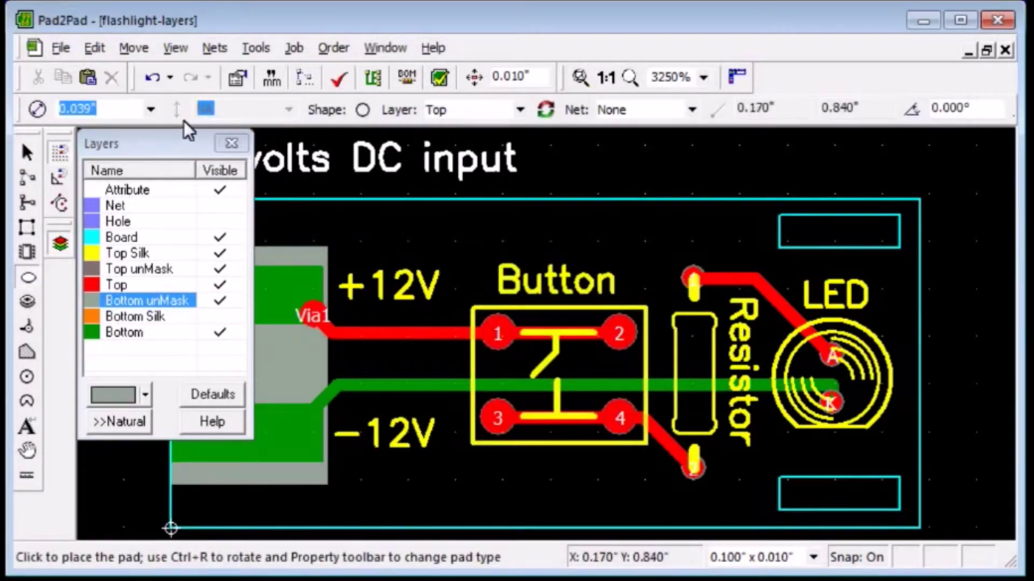
left_click(151, 111)
left_click(107, 321)
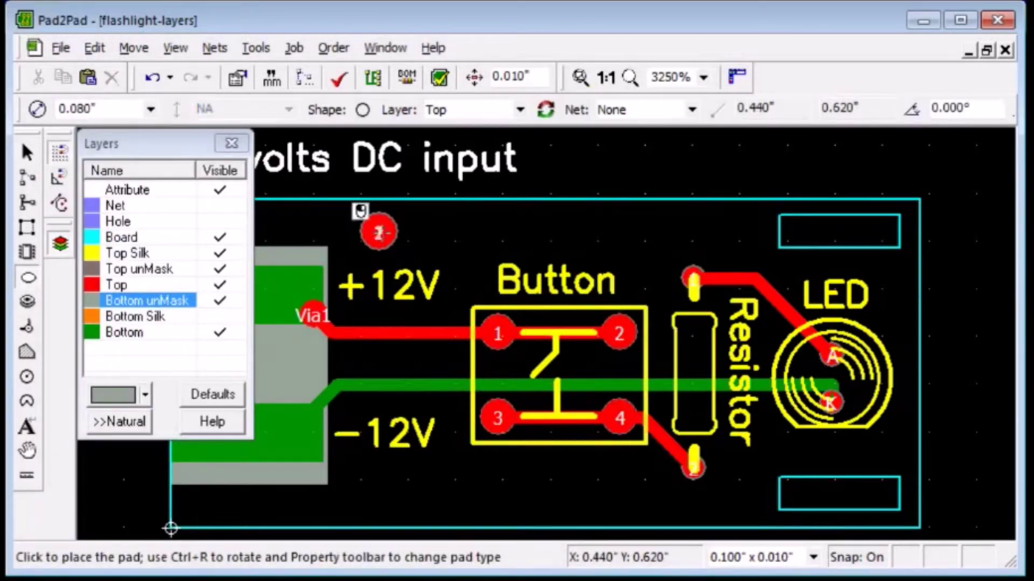
key("Escape")
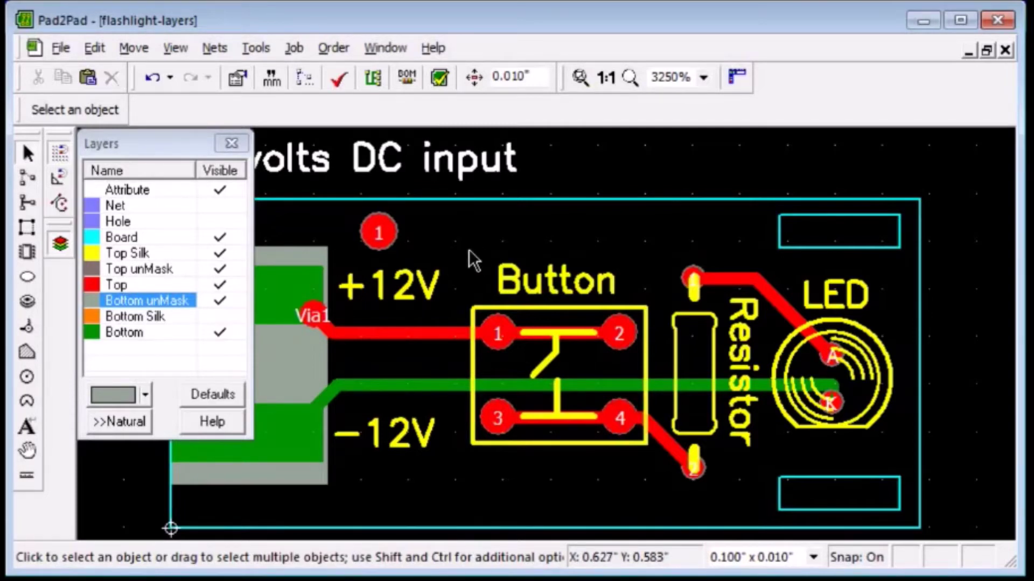
Step: Hide all layers, show Top and Bottom copper, then make every layer visible
left_click(218, 170)
left_click(221, 284)
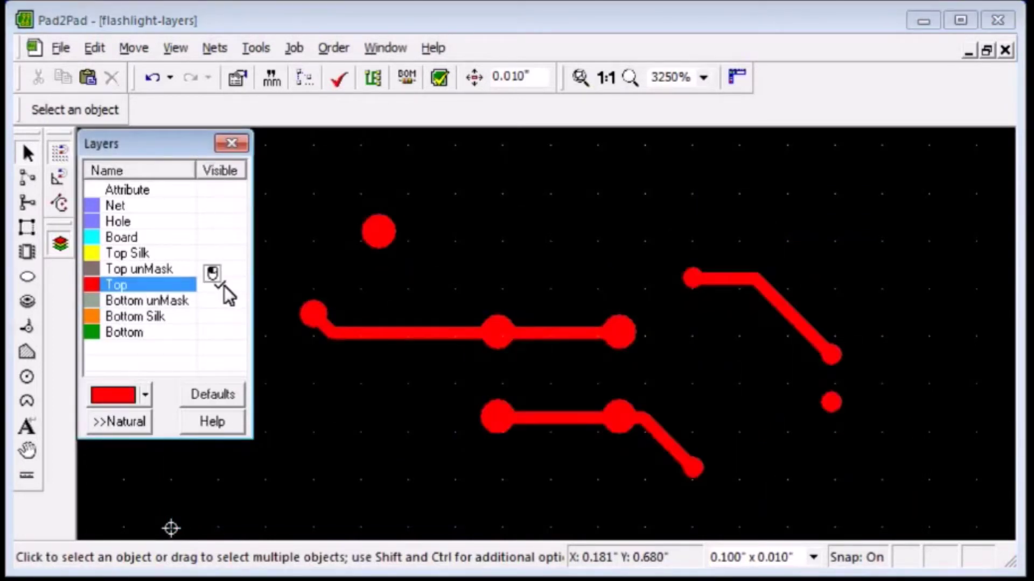
left_click(220, 332)
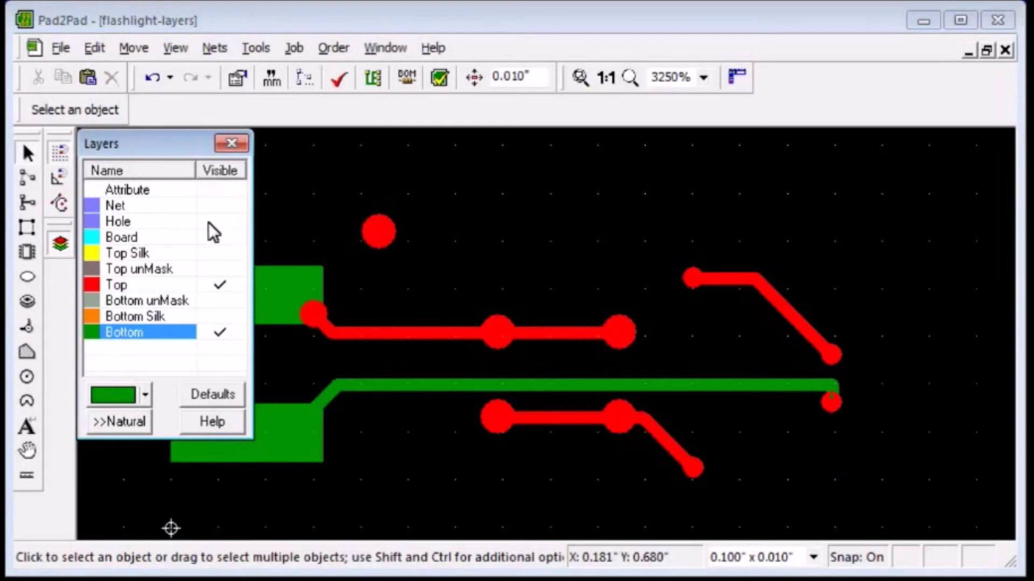
left_click(222, 170)
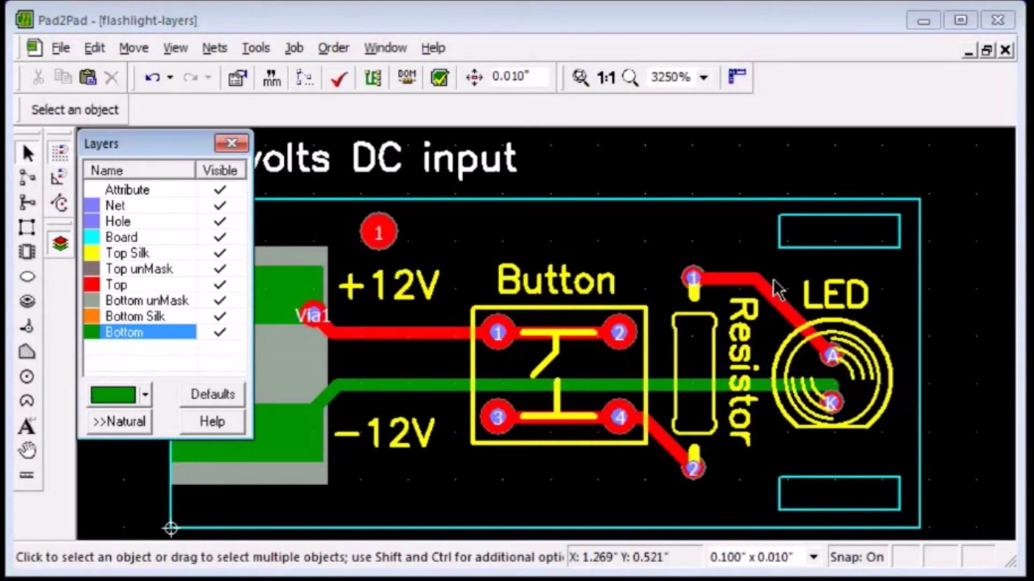
Step: Move the diagonal trace to the LED's A pad onto Bottom copper, adding a via
left_click(782, 300)
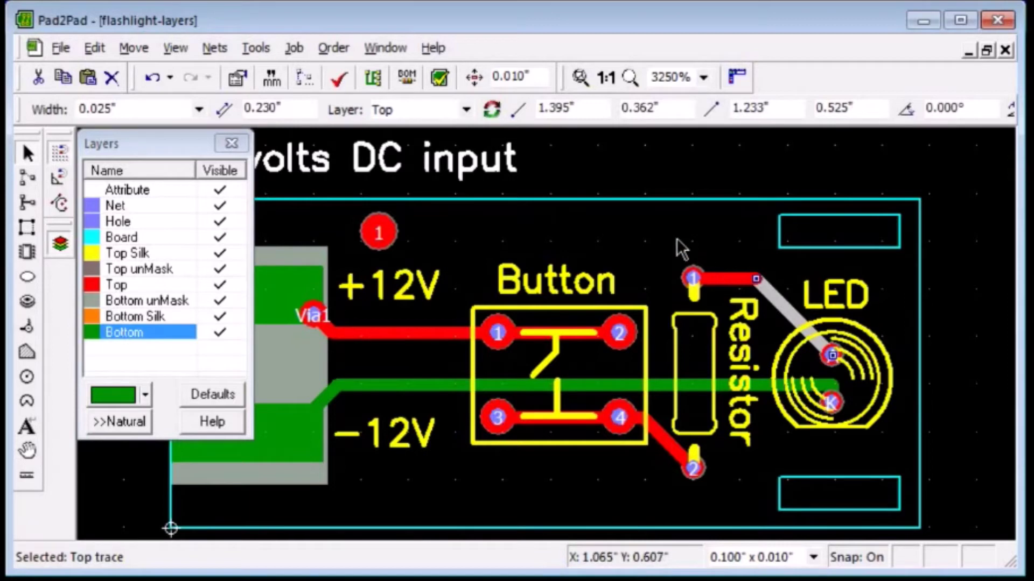
left_click(419, 112)
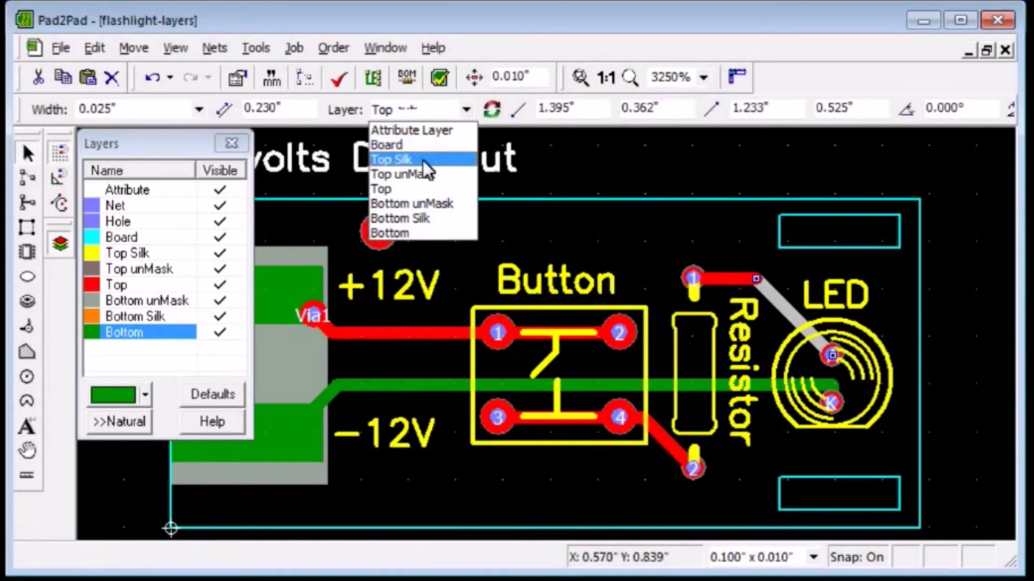
left_click(423, 233)
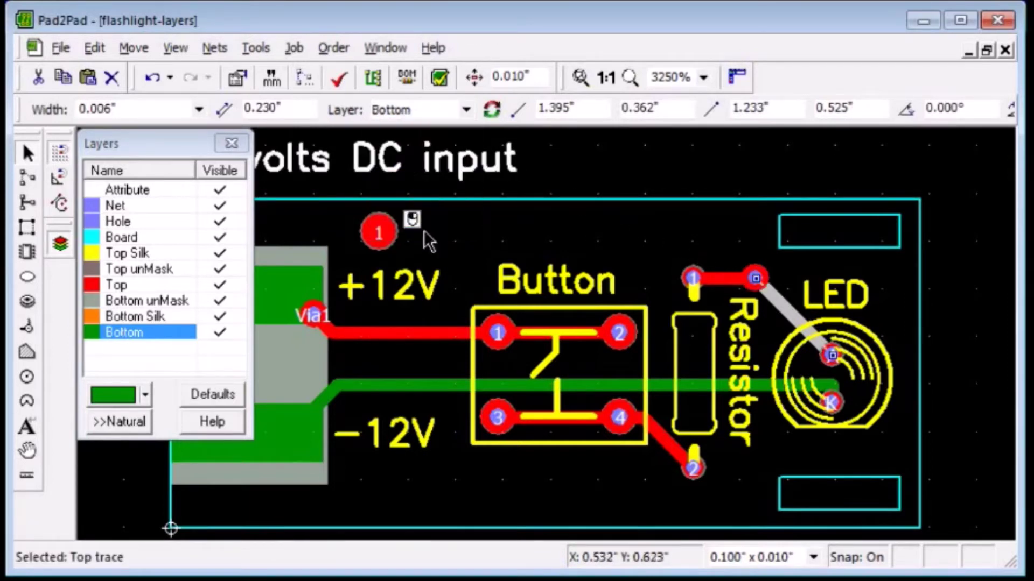
left_click(490, 111)
left_click(581, 208)
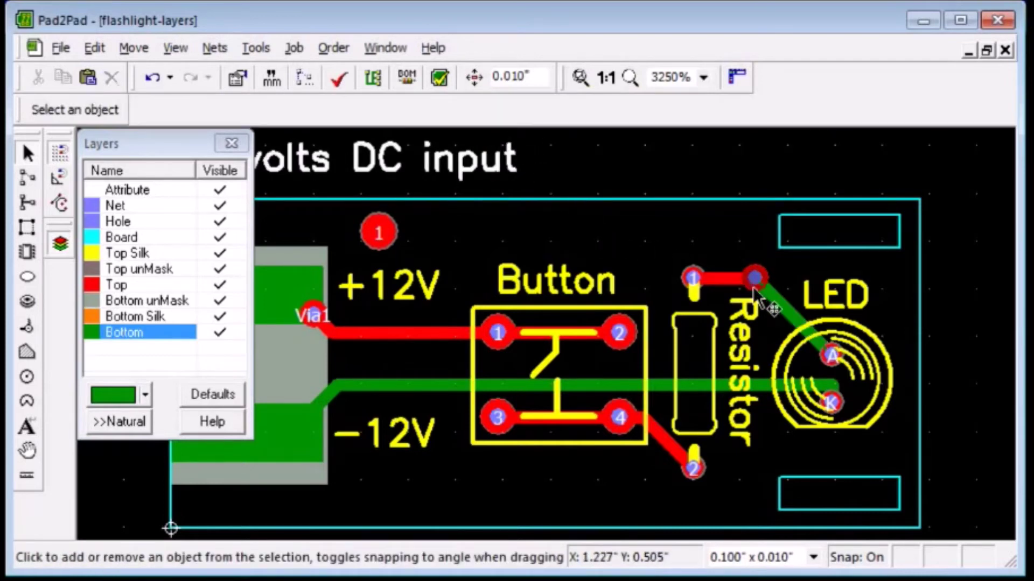